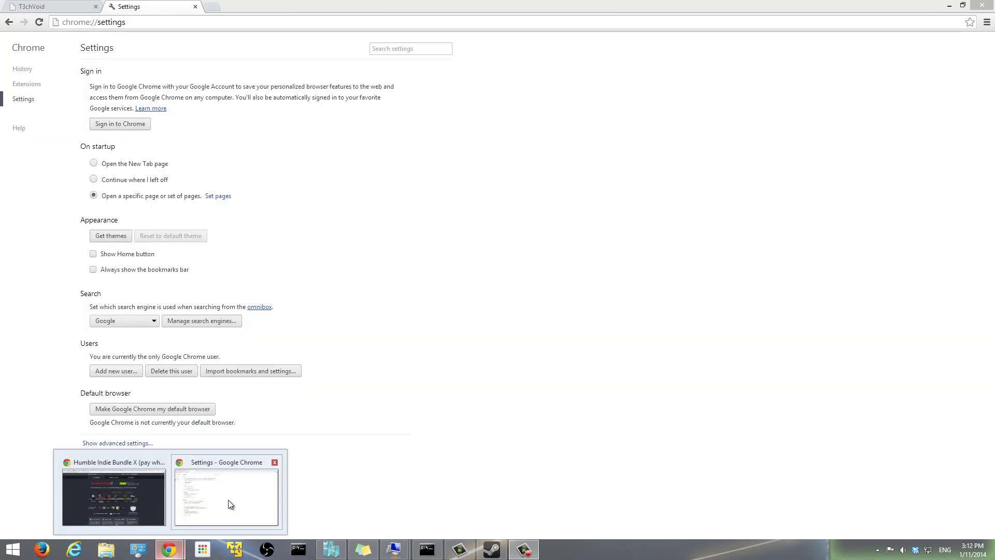
Close the old Settings tab, keeping the T3chVoid site, and reopen Chrome Settings from the menu.
left_click(228, 500)
left_click(195, 7)
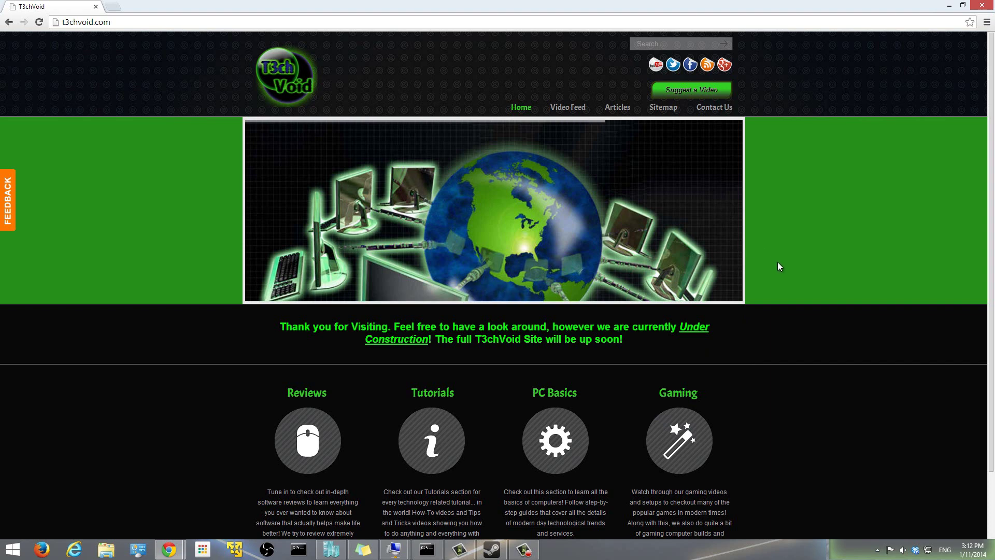
left_click(986, 23)
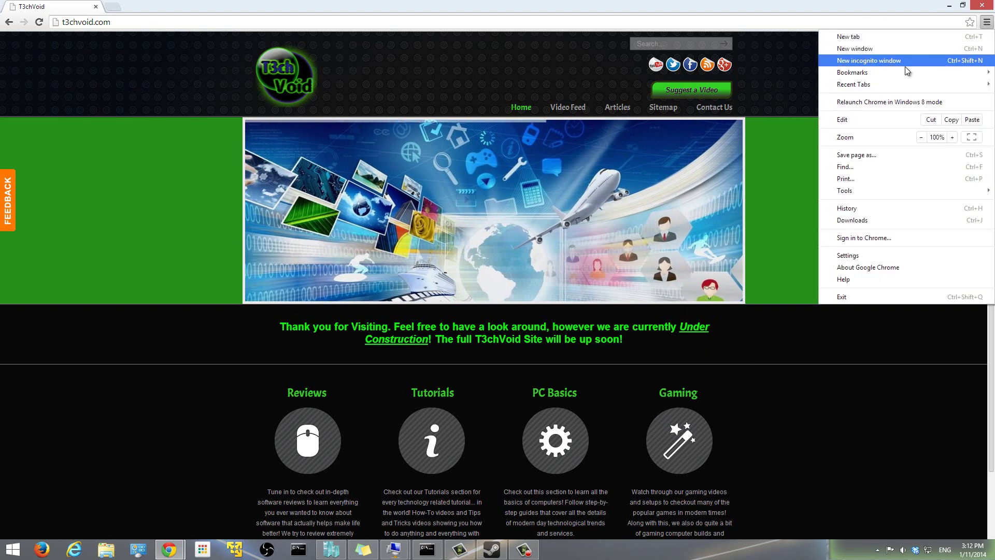
left_click(854, 257)
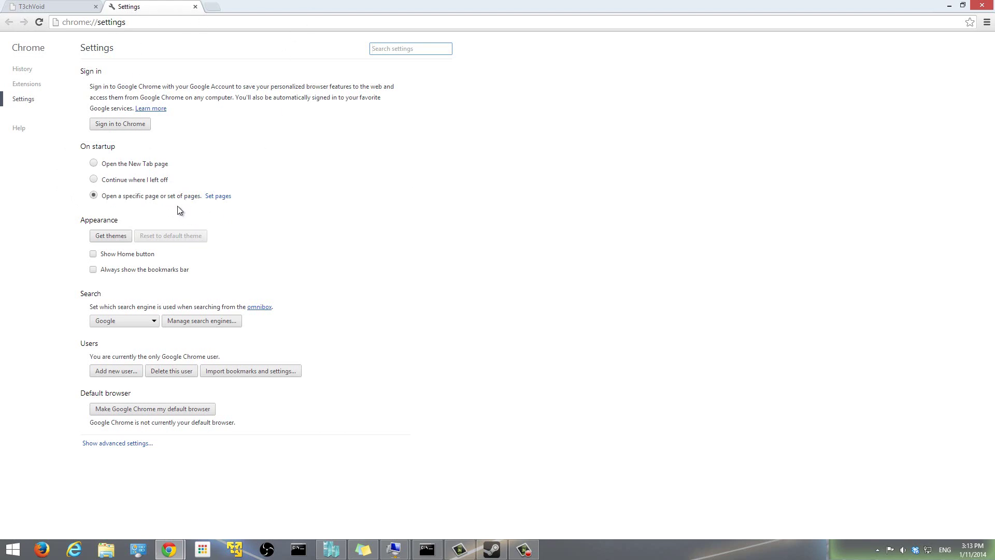
Add Gmail, youtube.com and t3chvoid.com to the startup pages list and save it.
left_click(220, 198)
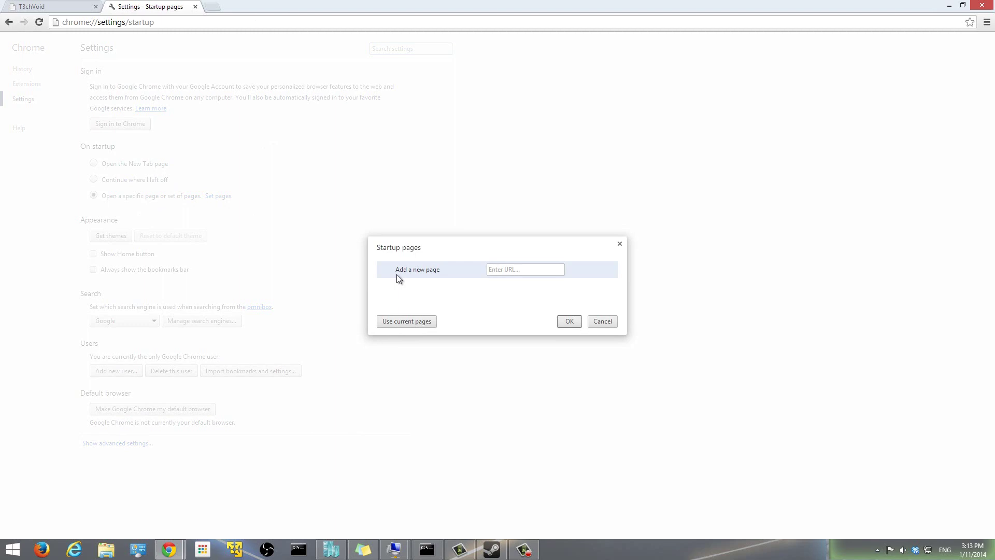
left_click(513, 269)
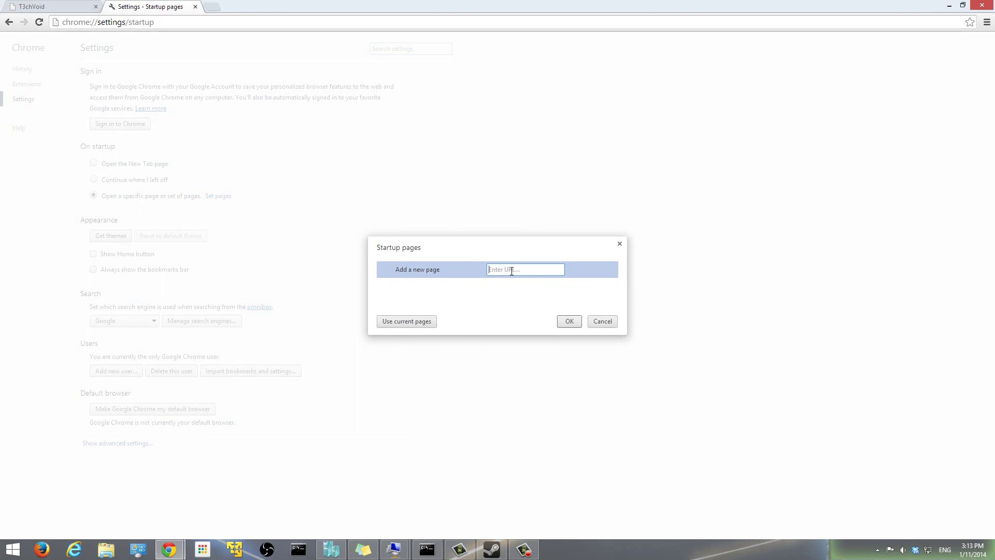
type("gm")
left_click(516, 282)
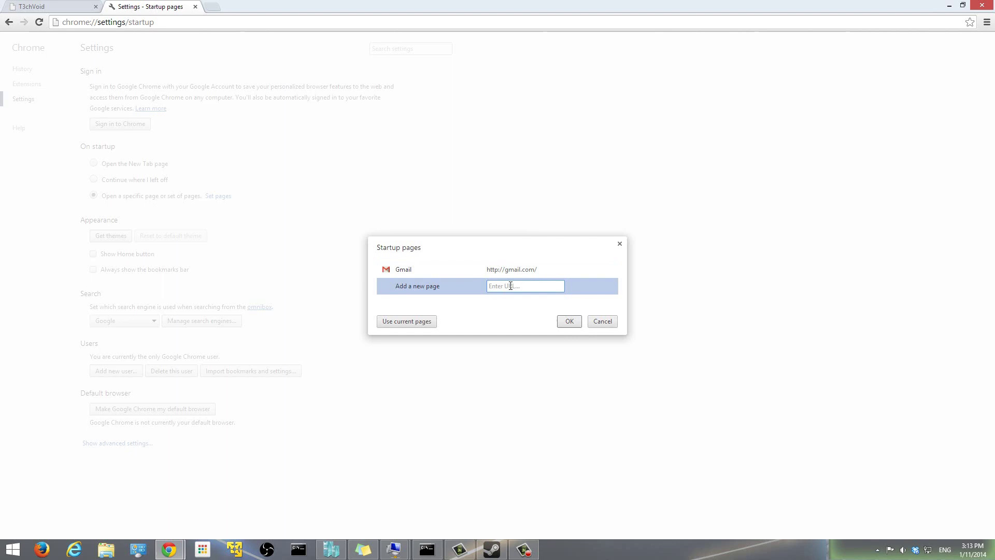
type("youtub")
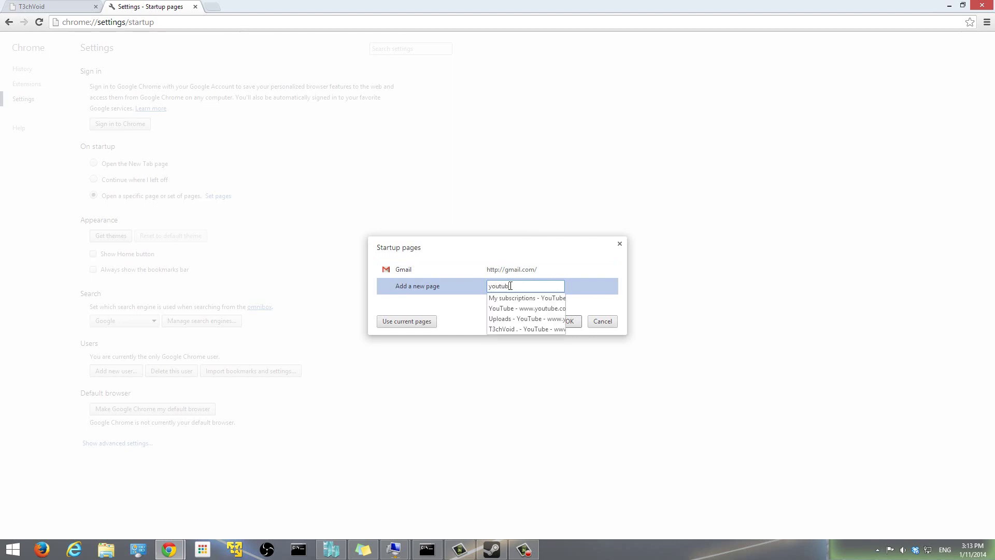
type("e.com")
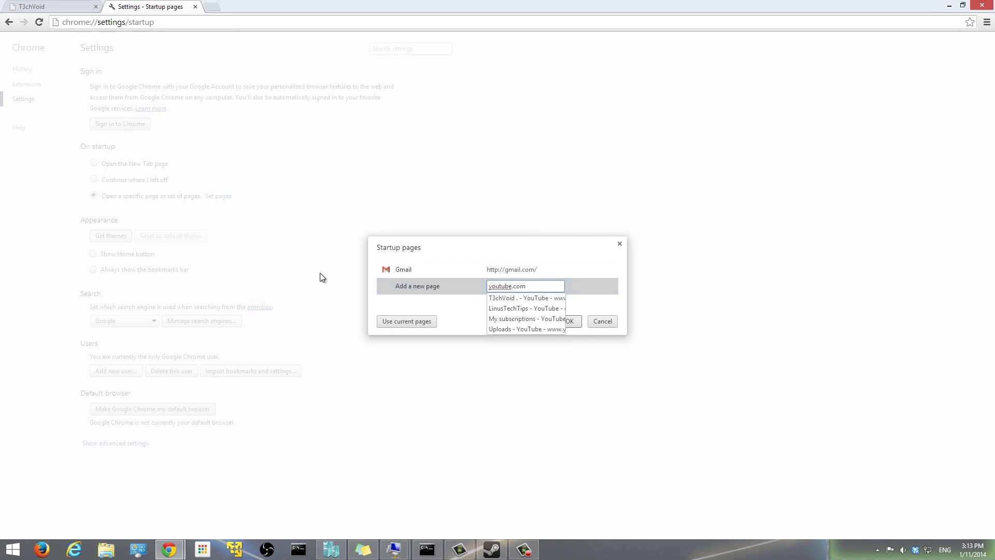
key("Return")
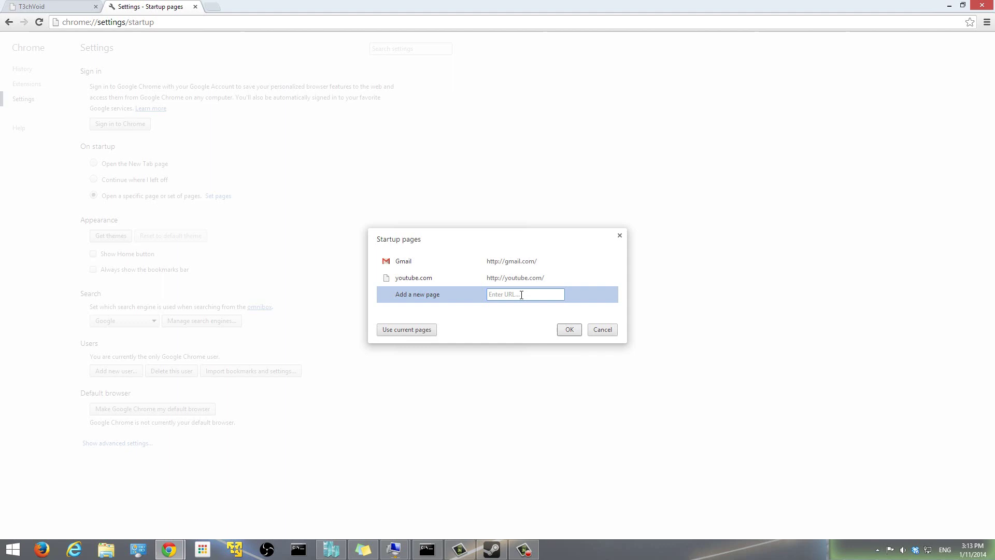
type("t3c")
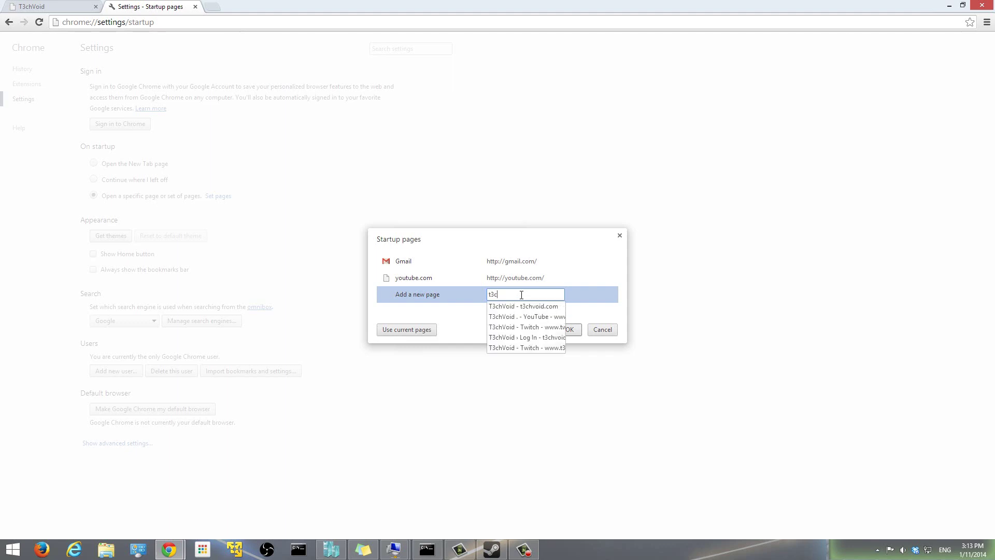
type("hvo")
type("id.com")
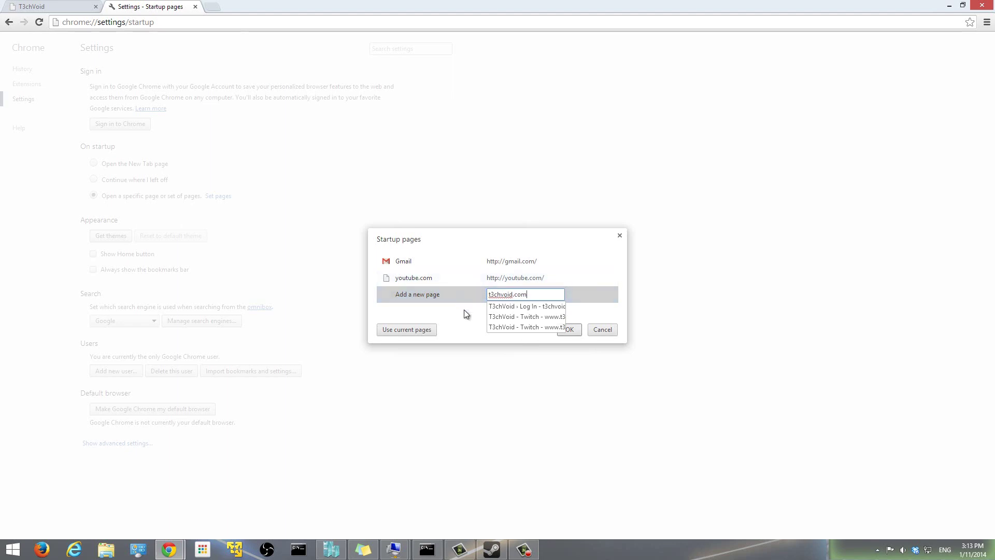
key("Return")
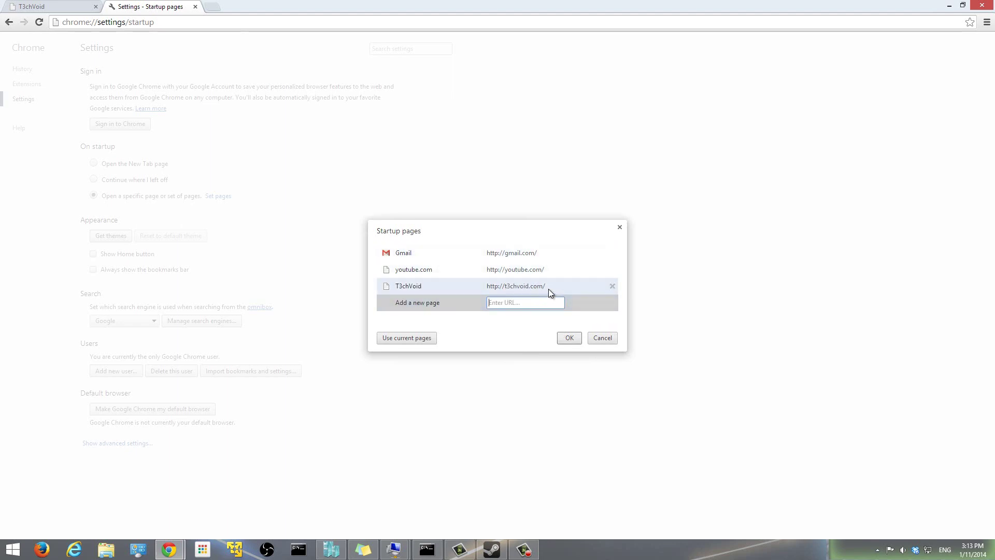
left_click(570, 340)
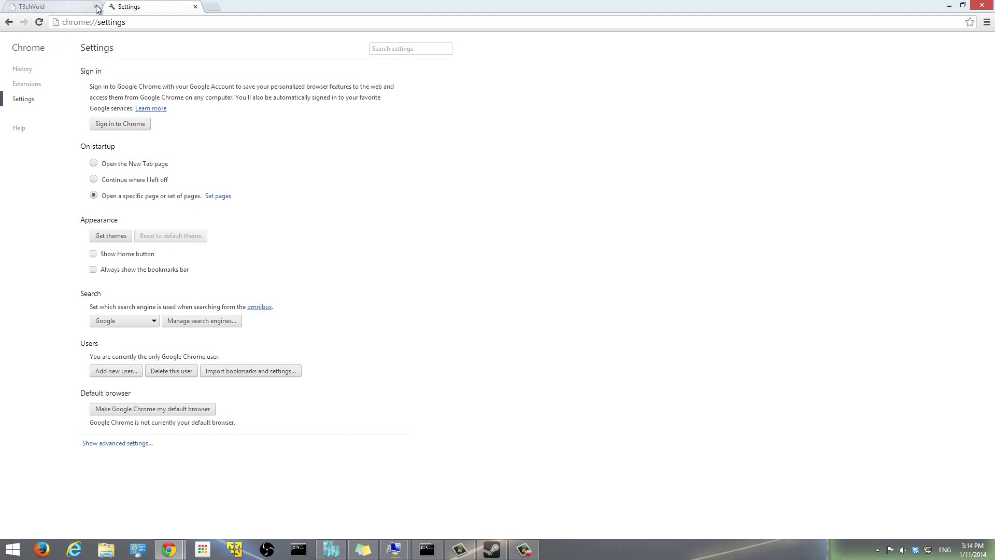
Close and relaunch Chrome so Gmail, YouTube and T3chVoid load as startup tabs.
left_click(981, 6)
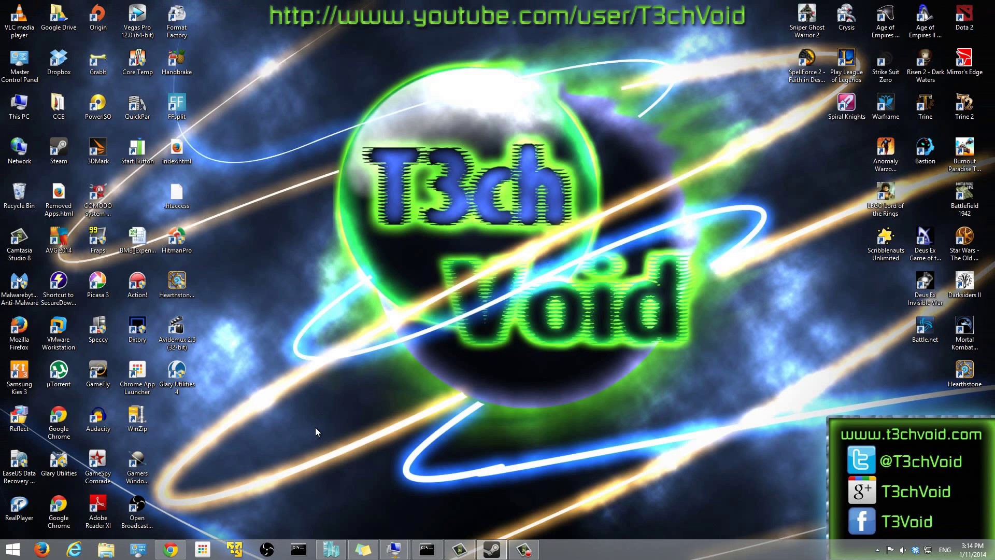
double_click(58, 507)
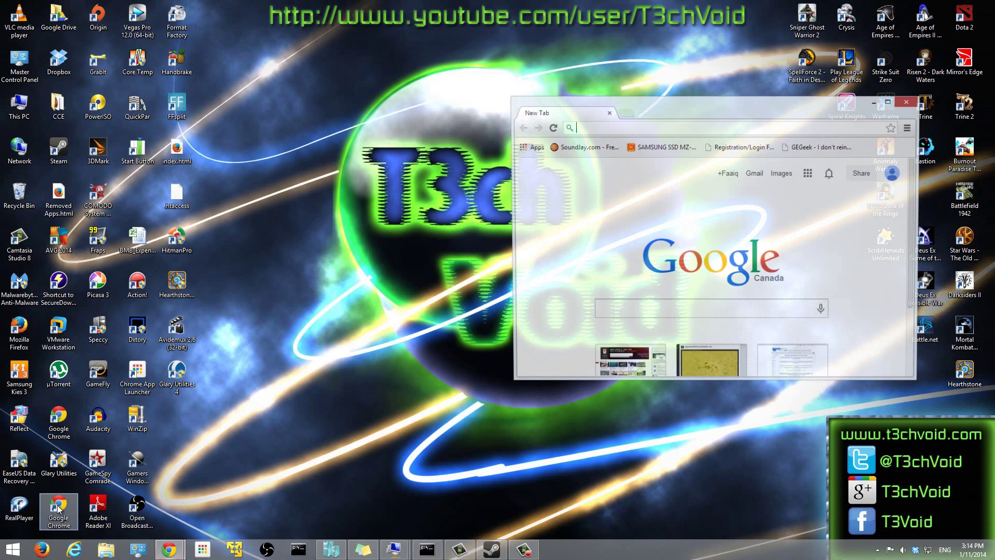
left_click_drag(691, 110, 577, 97)
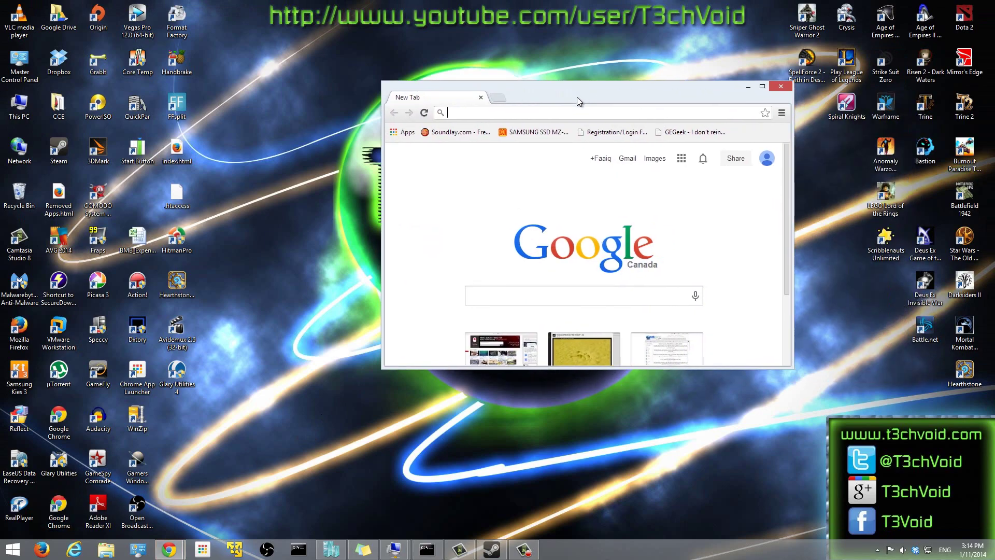
double_click(577, 98)
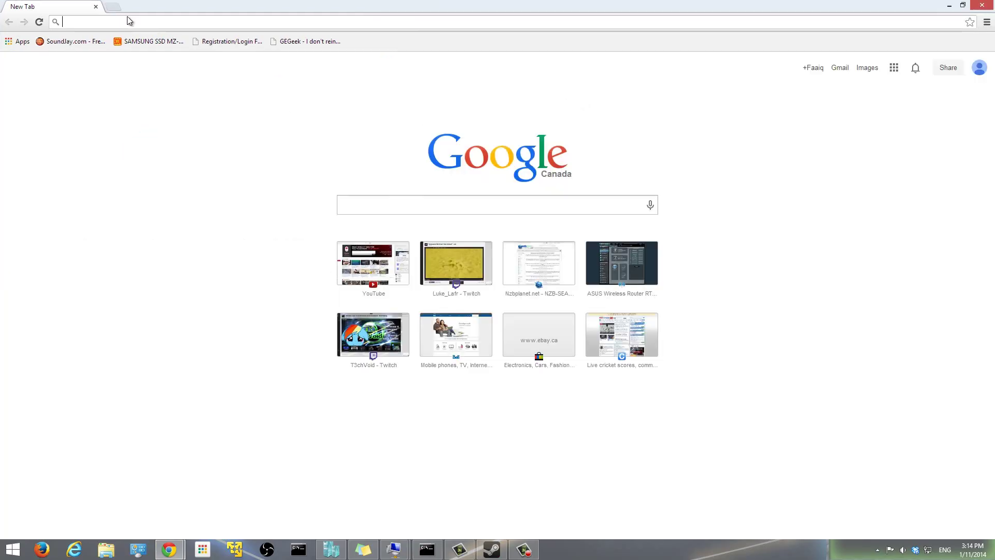
left_click(982, 7)
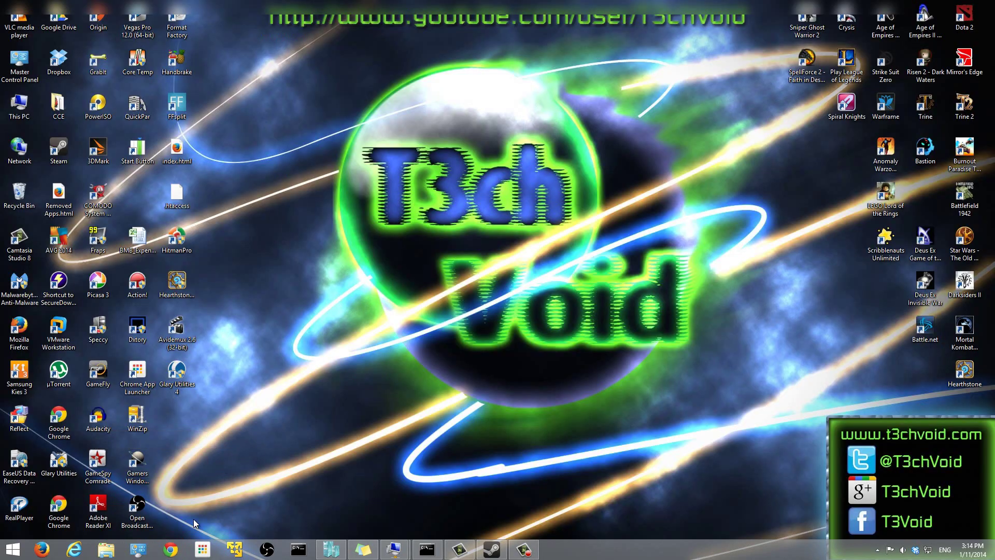
left_click(170, 550)
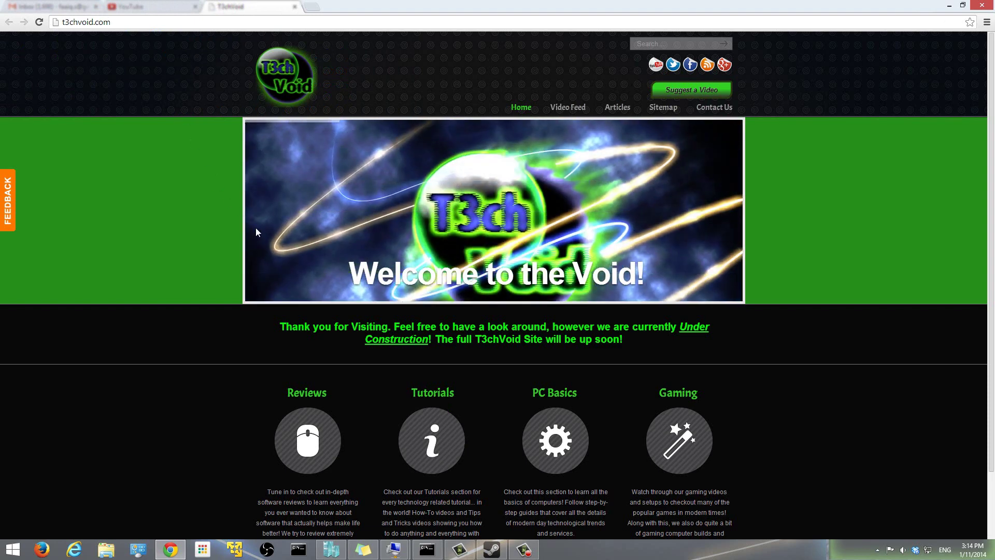
mouse_move(494, 210)
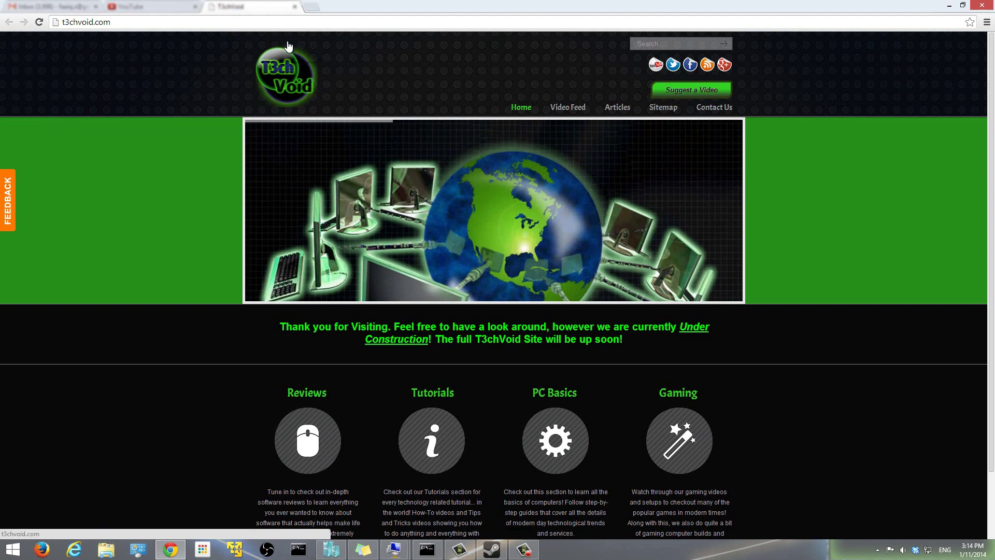
Reopen Chrome Settings from the browser menu.
left_click(986, 22)
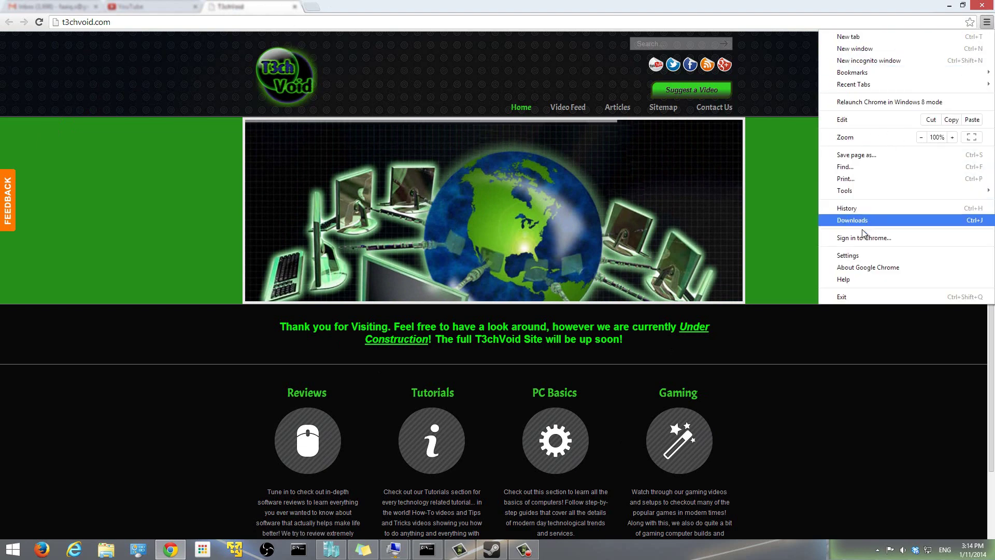
left_click(853, 254)
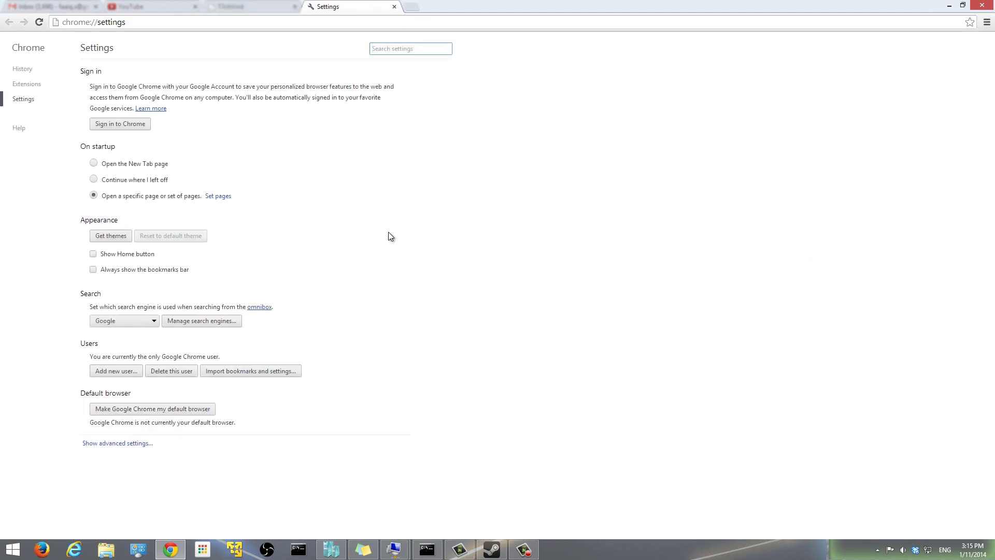
Clear the startup pages and refill them from the open Gmail, YouTube and T3chVoid tabs.
left_click(218, 195)
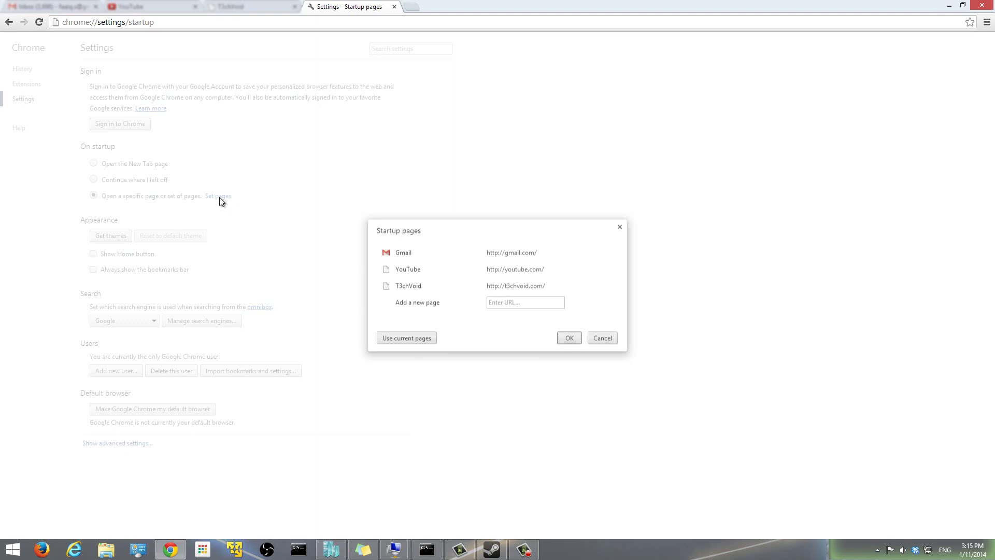
left_click(613, 253)
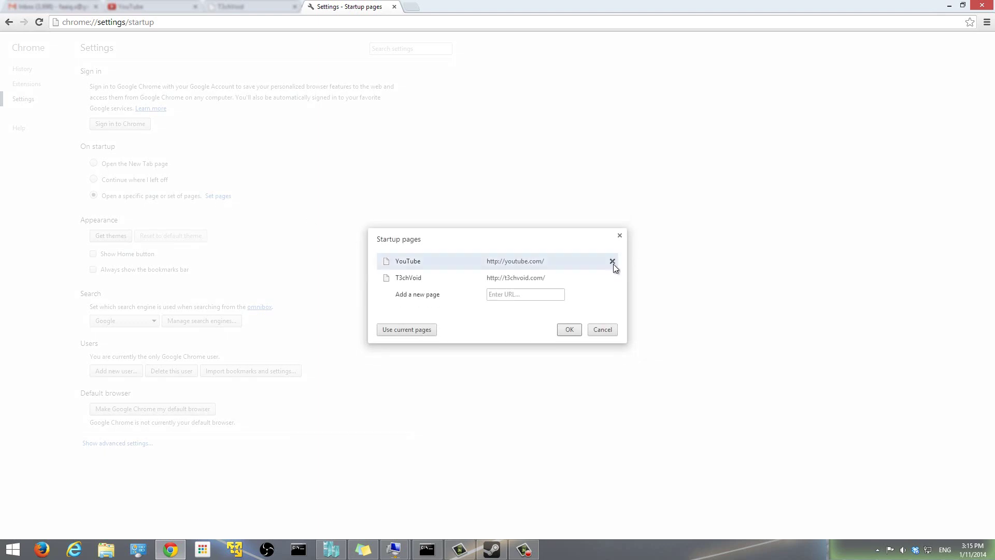
left_click(613, 269)
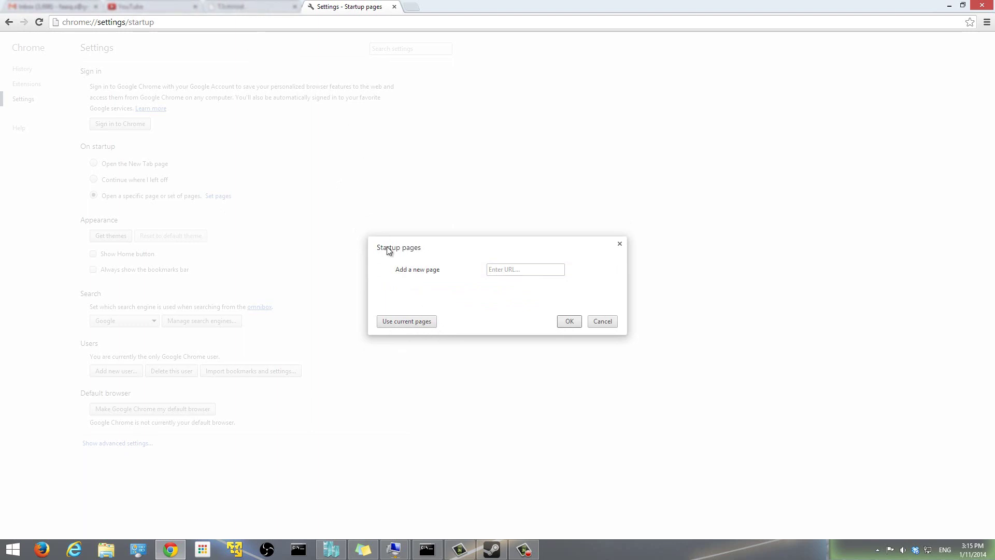
left_click(397, 326)
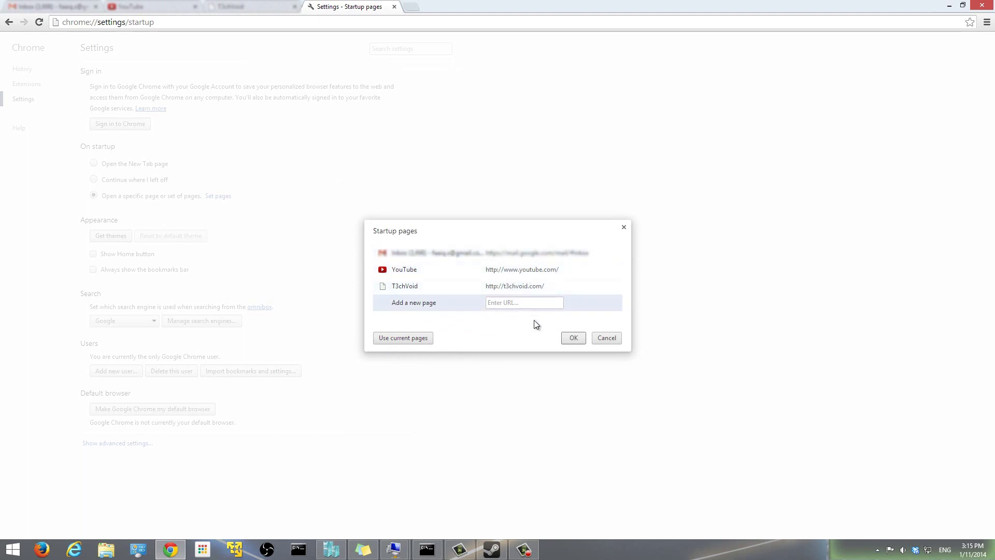
left_click(573, 339)
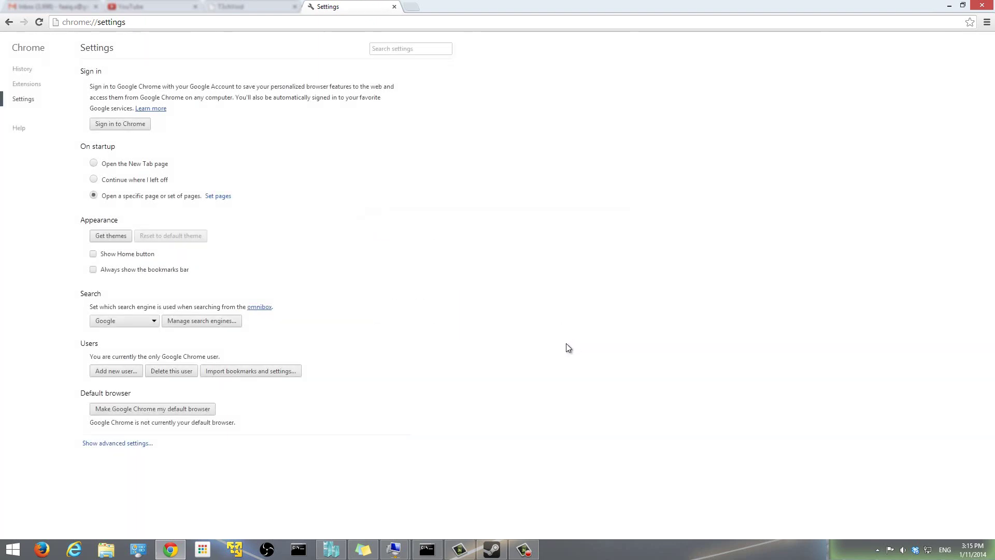